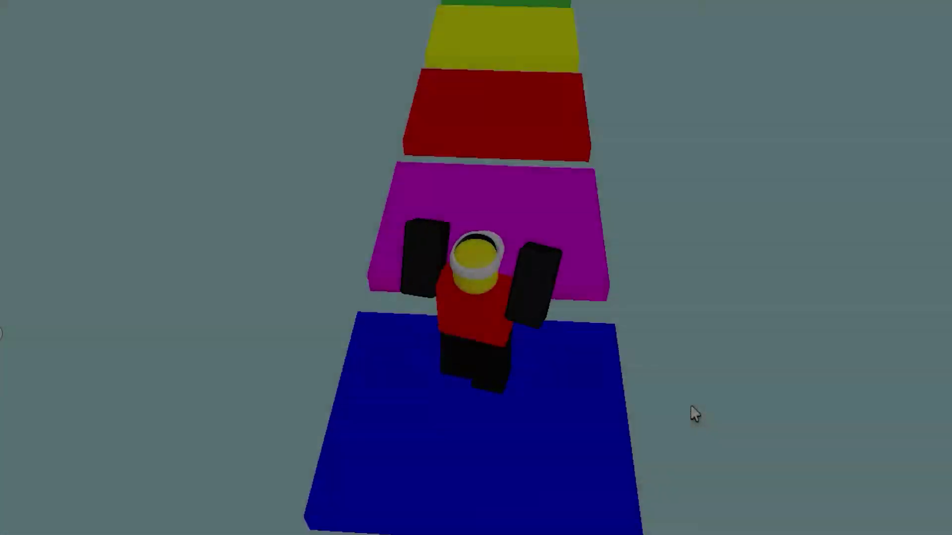
pyautogui.press('w')
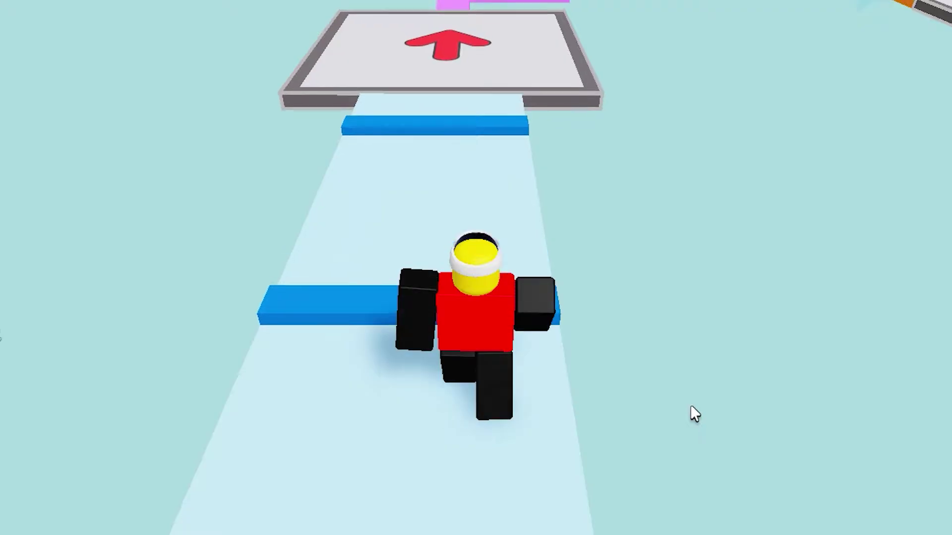
# Walk the avatar over the coloured platforms and rainbow stairs onto the red-and-teal tiles
pyautogui.press('w')
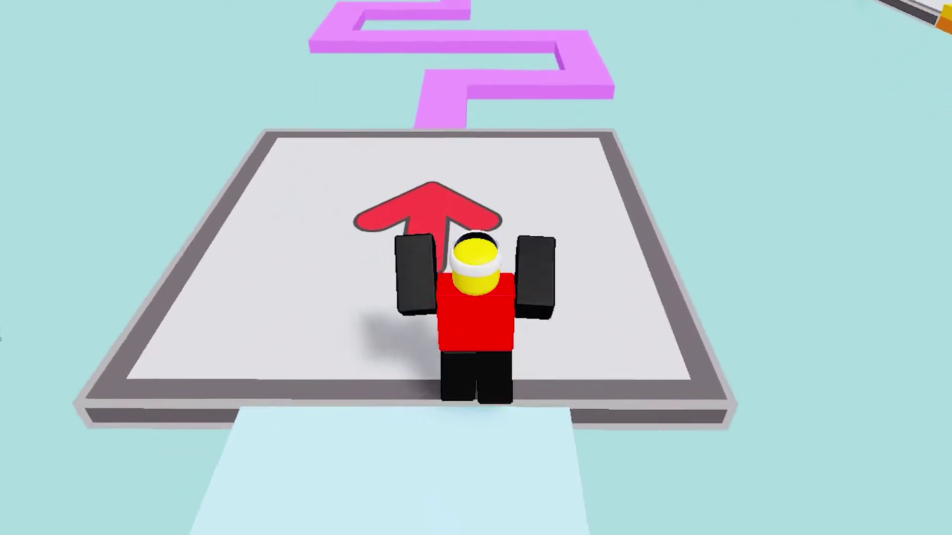
pyautogui.press('w')
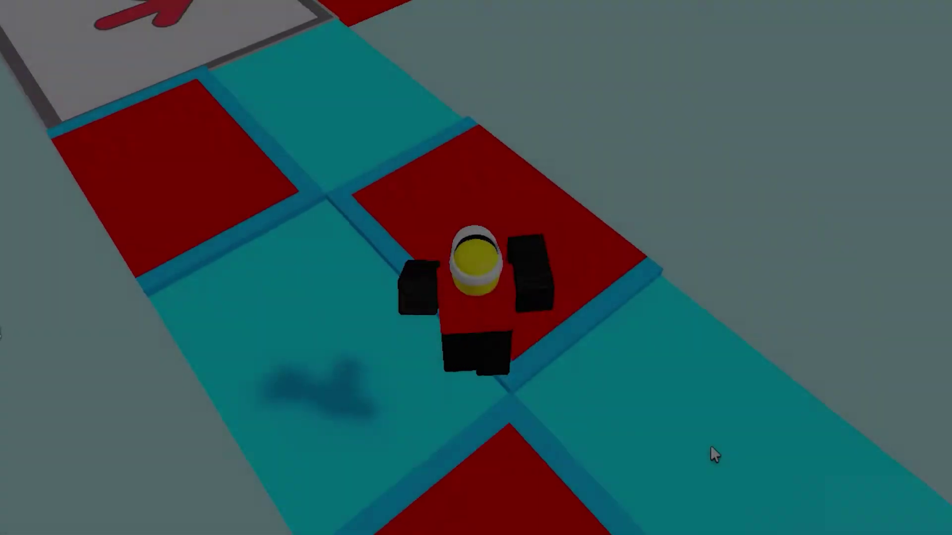
pyautogui.press('w')
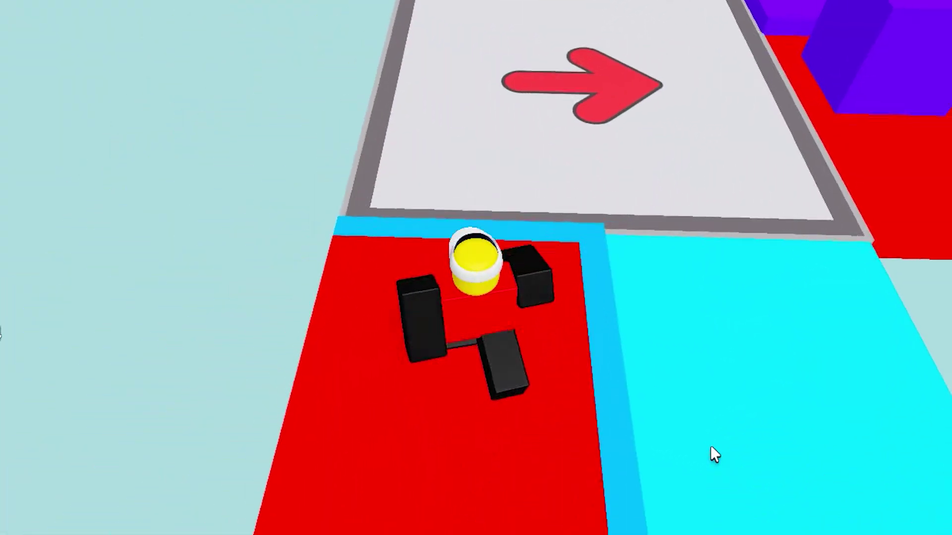
# Zoom to first person and climb the red-and-white ball stack onto the grey arrow platform
pyautogui.scroll(5, 710, 445)
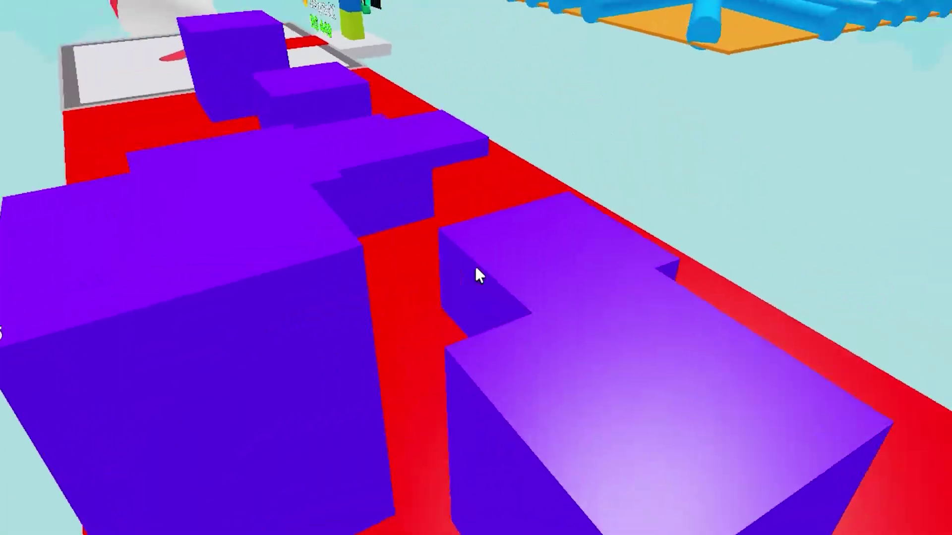
pyautogui.press('w')
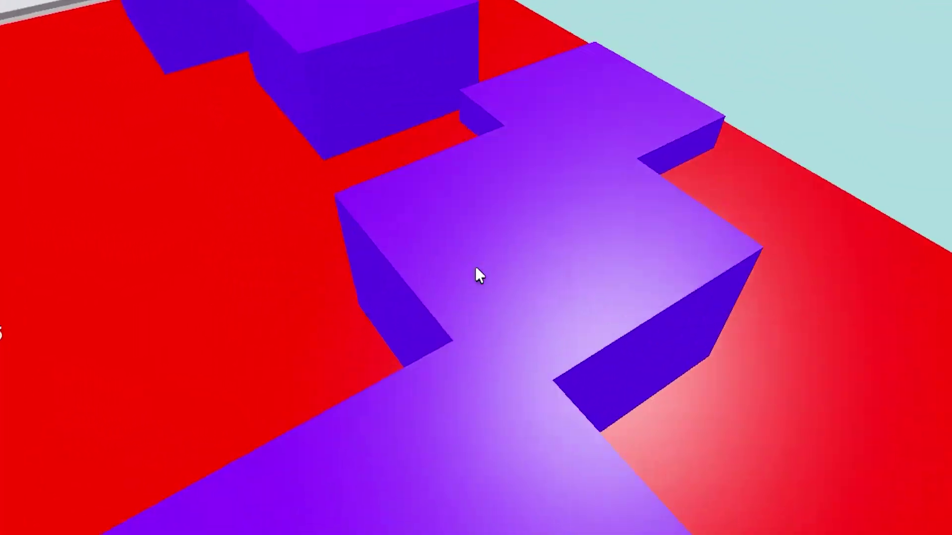
pyautogui.press('w')
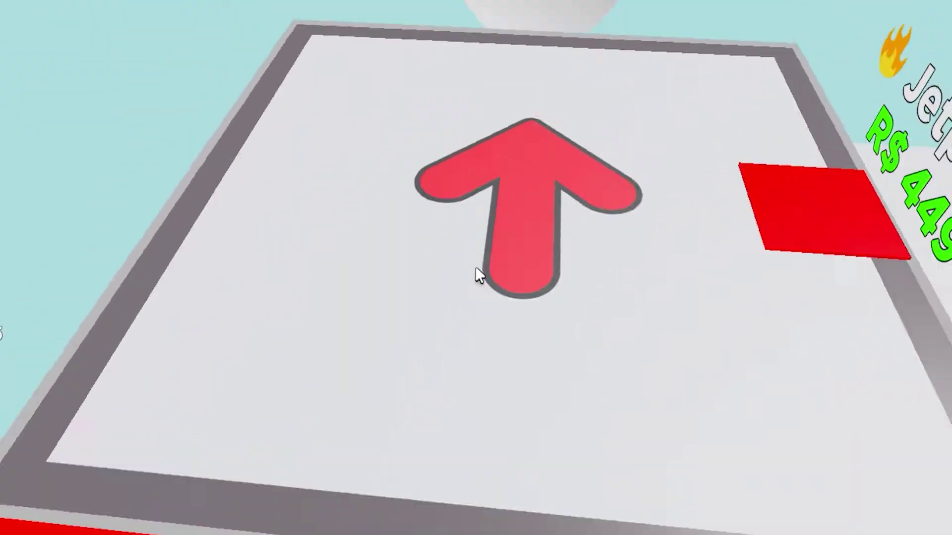
pyautogui.press('w')
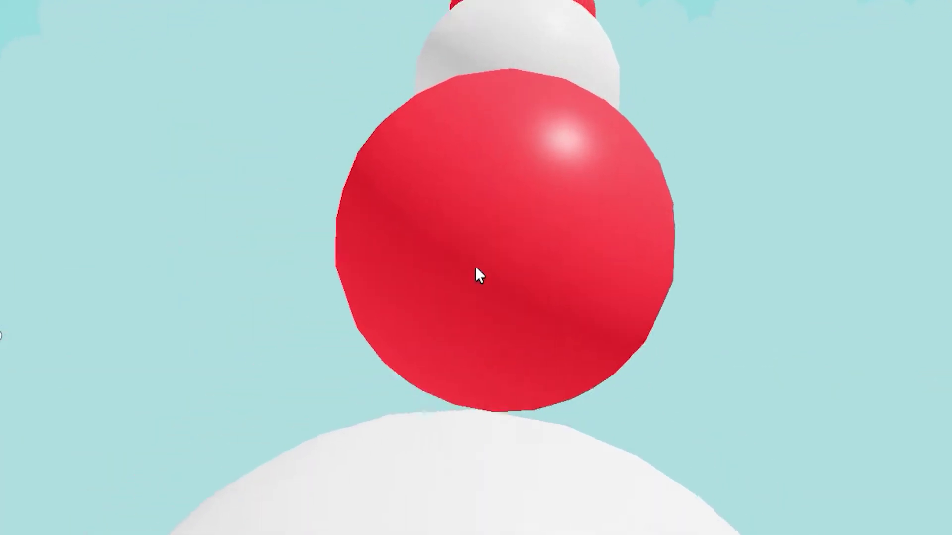
pyautogui.press('w')
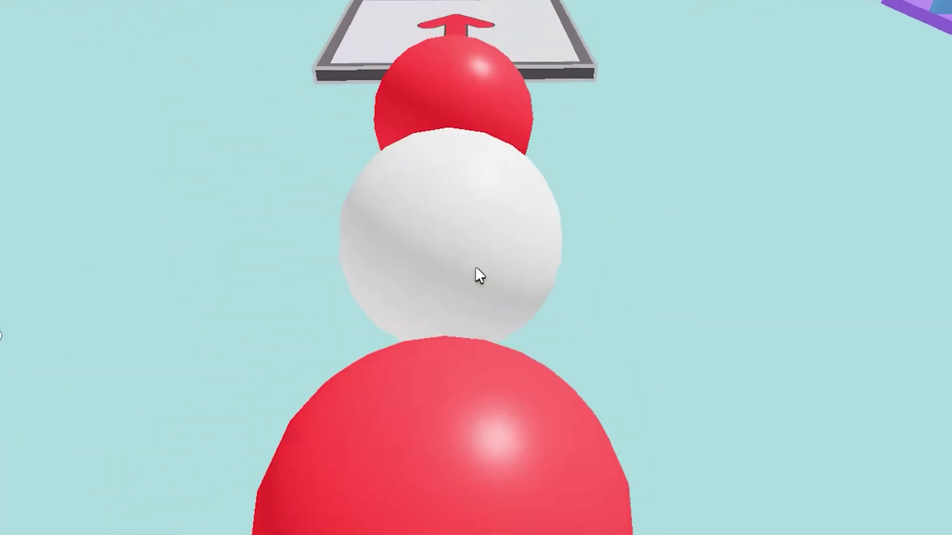
pyautogui.press('w')
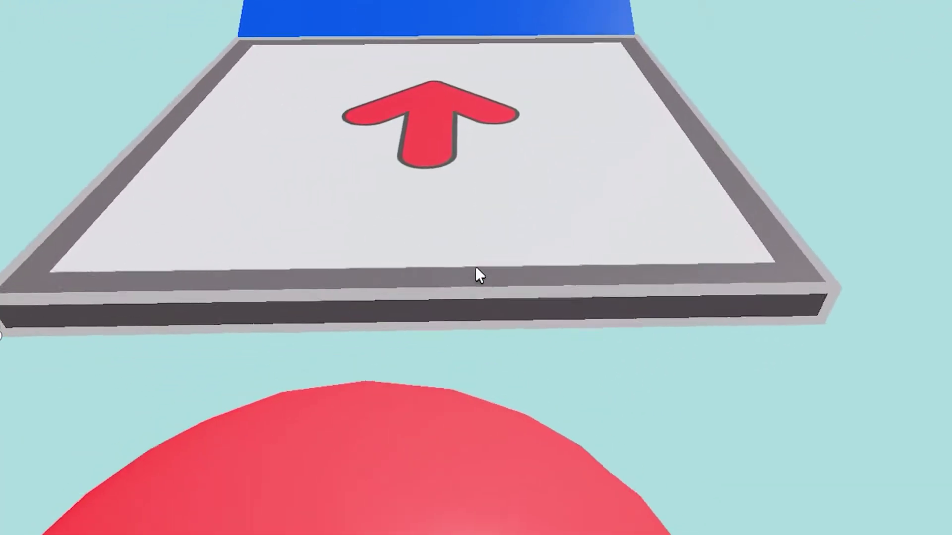
pyautogui.press('w')
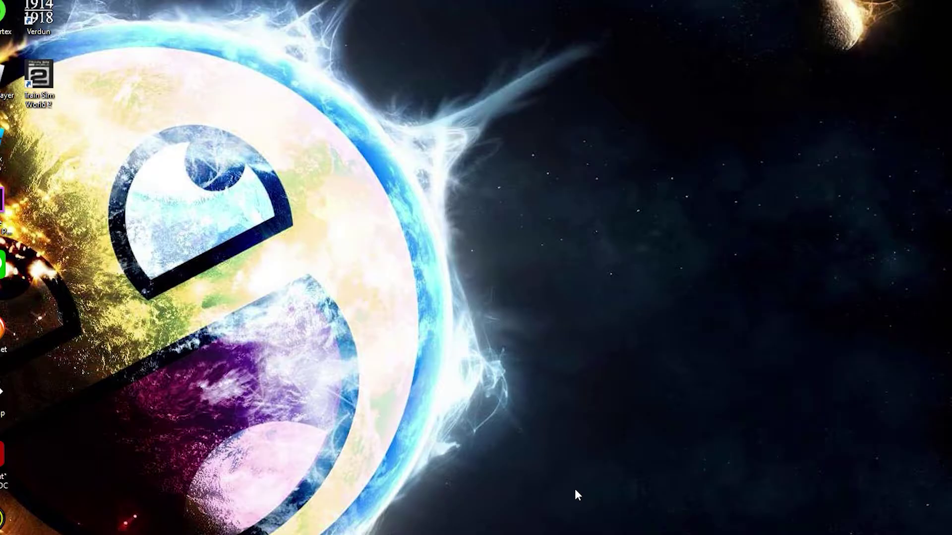
# Bring up the GeForce Experience overlay's Record video capture settings with Alt+Z
pyautogui.hotkey('alt', 'z')
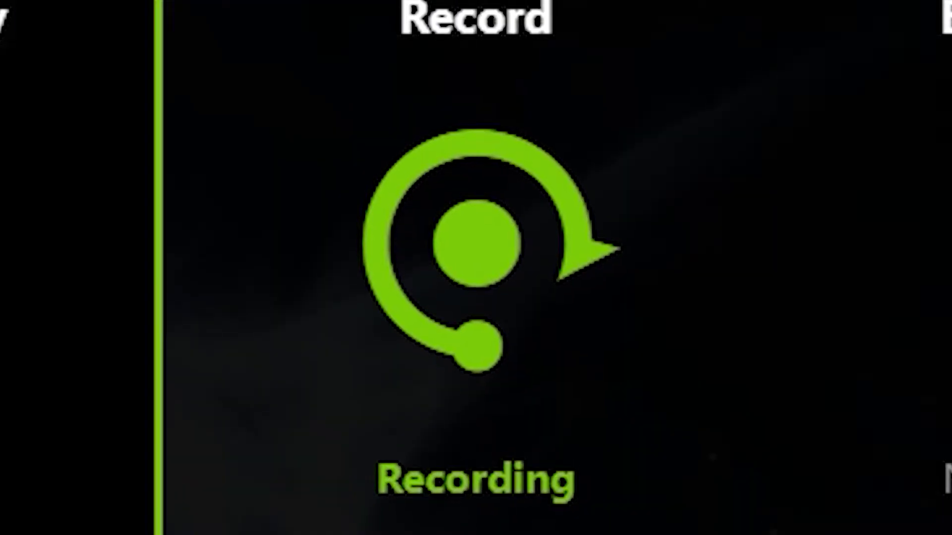
pyautogui.click(524, 176)
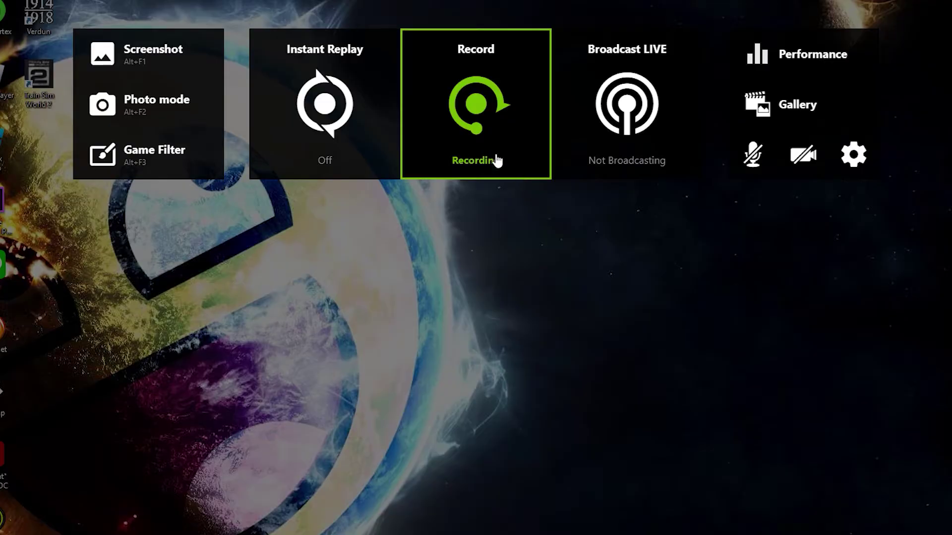
pyautogui.click(495, 161)
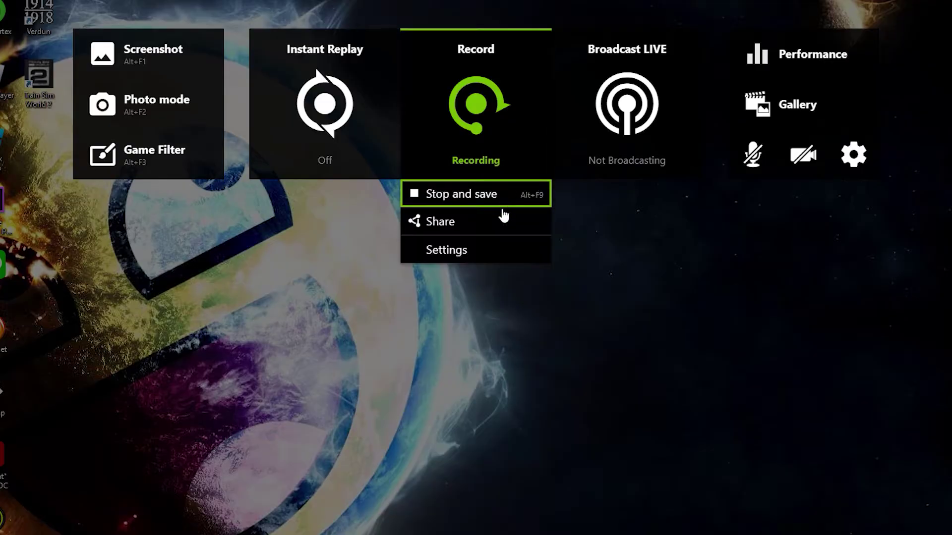
pyautogui.click(512, 257)
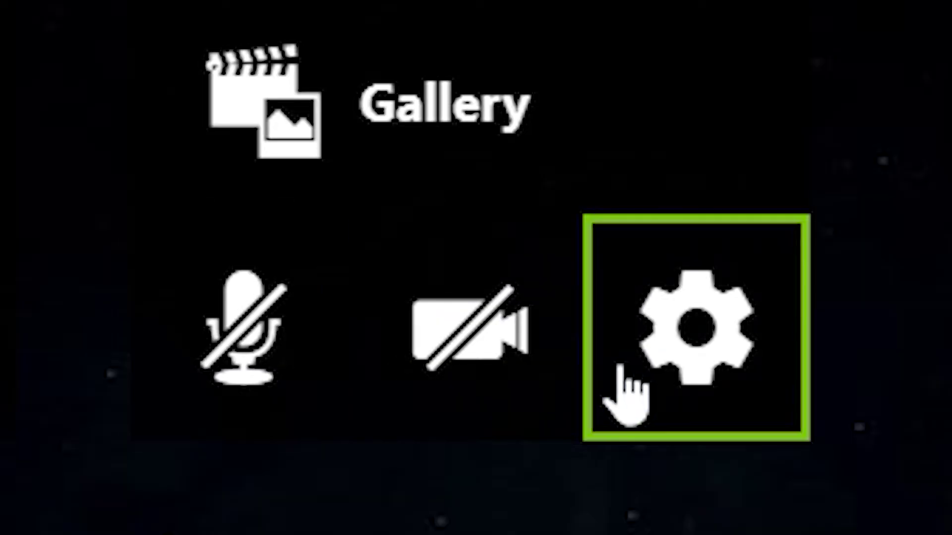
# View the Recordings save folders under E:\Geforce Record, then jump onto the pink blocks
pyautogui.click(619, 366)
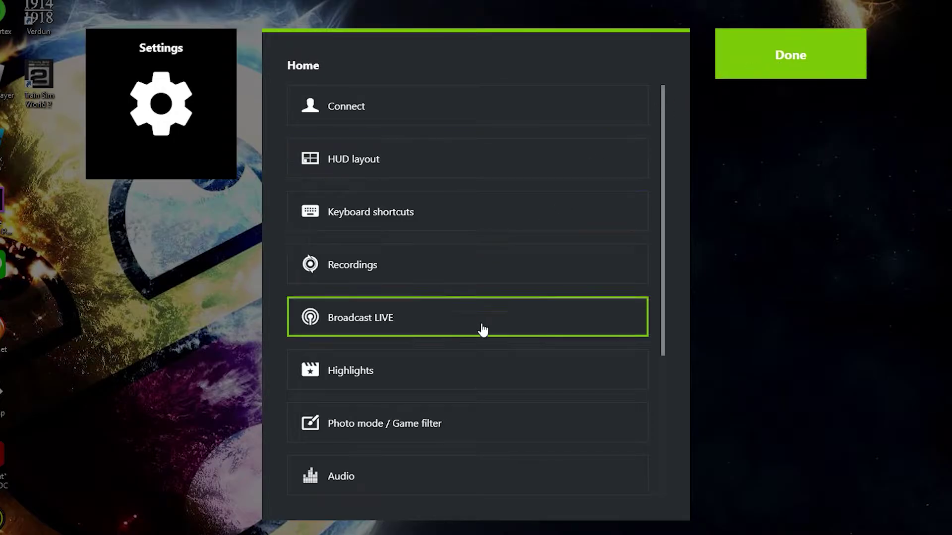
pyautogui.click(483, 281)
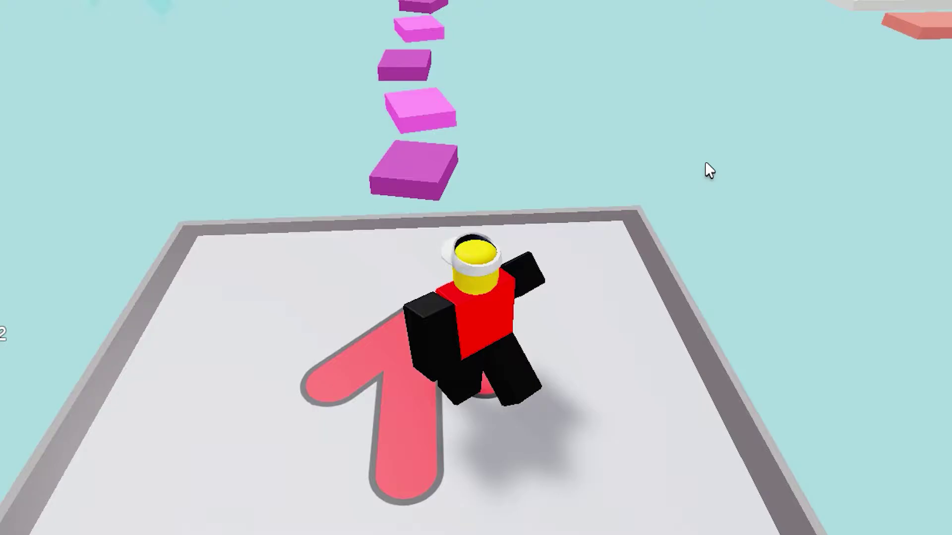
pyautogui.press('w')
pyautogui.press('space')
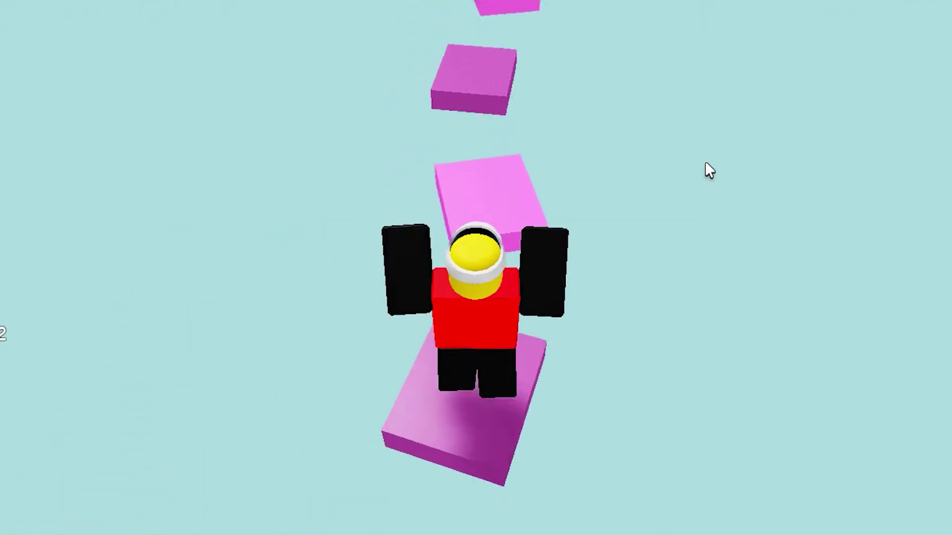
# Jump across the pink blocks, past the grey arrow platform, and along the blue path
pyautogui.press('w')
pyautogui.press('space')
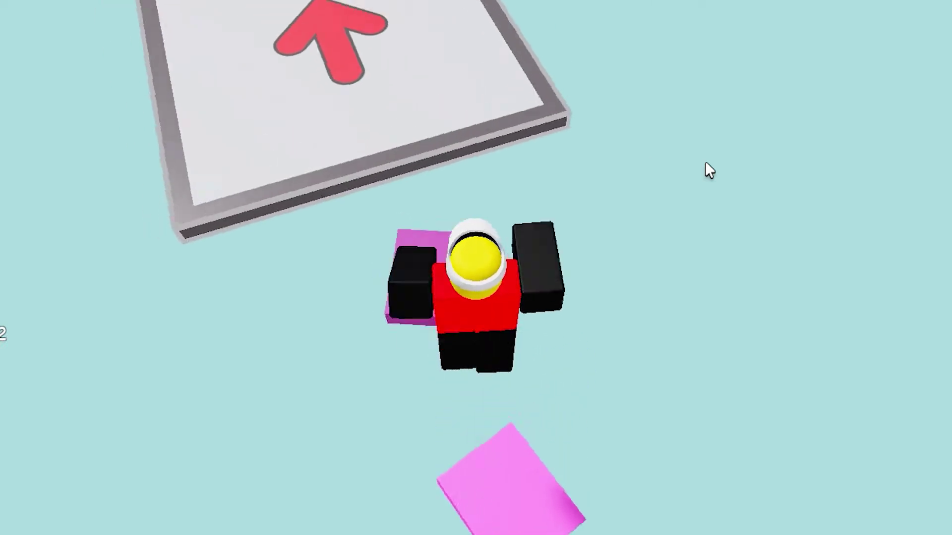
pyautogui.press('w')
pyautogui.press('space')
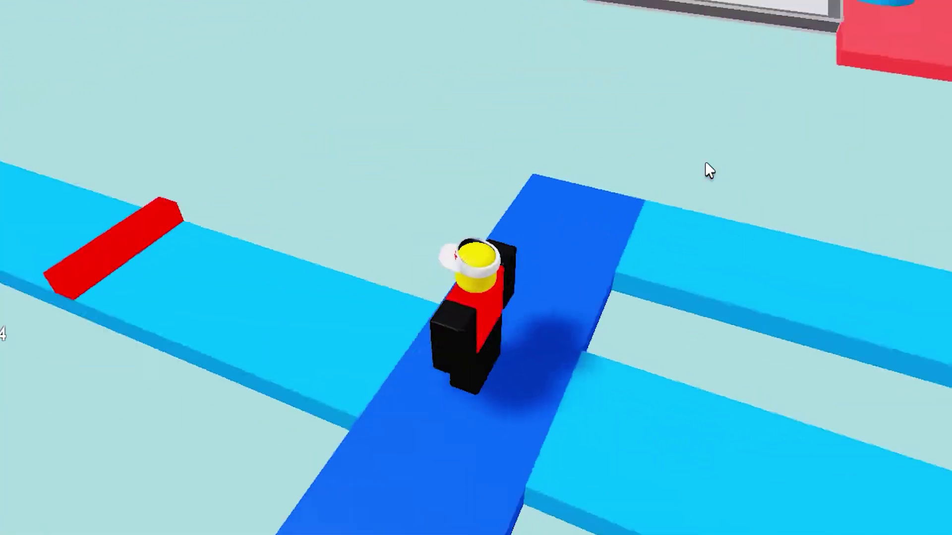
pyautogui.press('w')
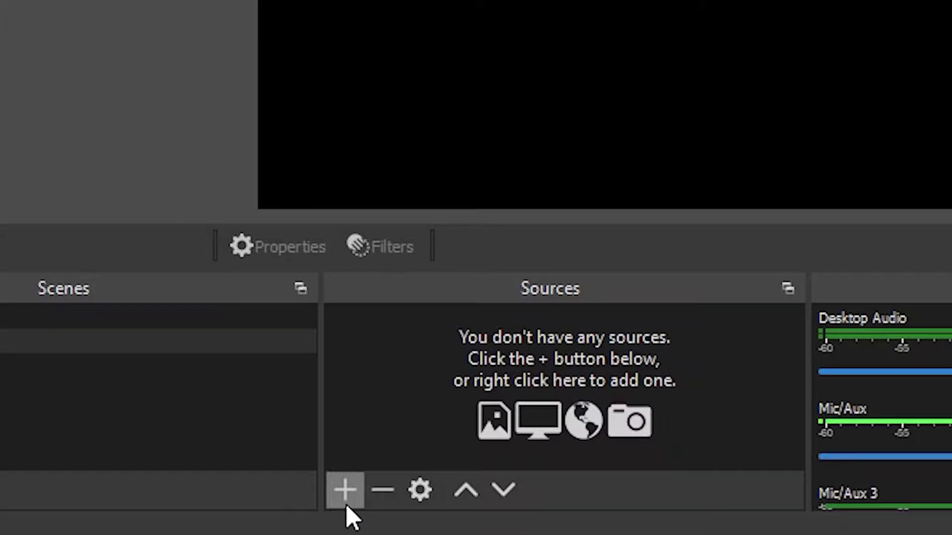
# Add a new Display Capture source to the empty OBS scene
pyautogui.click(346, 508)
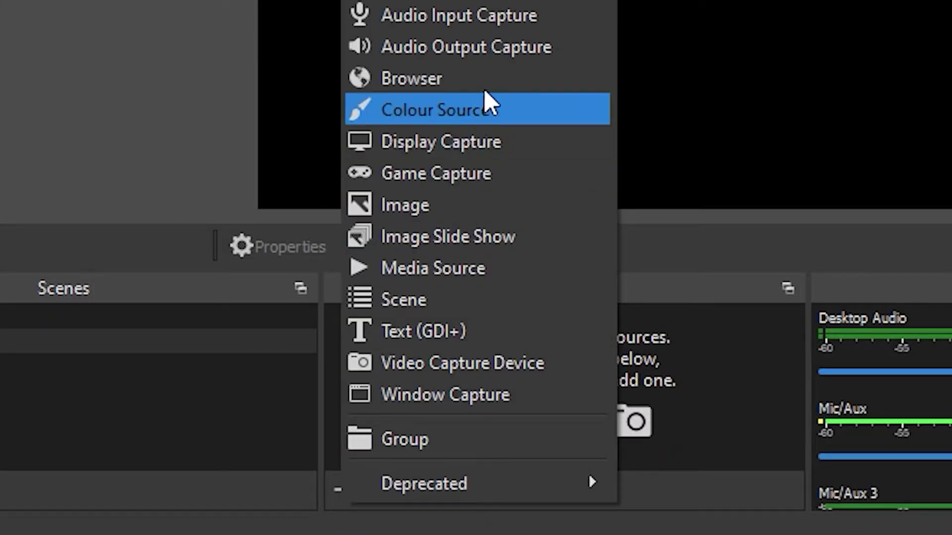
pyautogui.click(471, 143)
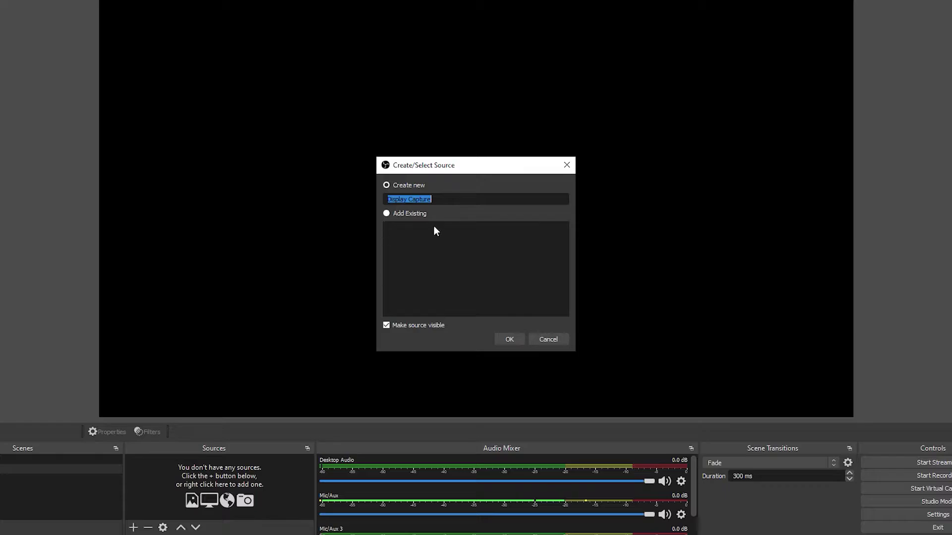
pyautogui.click(505, 340)
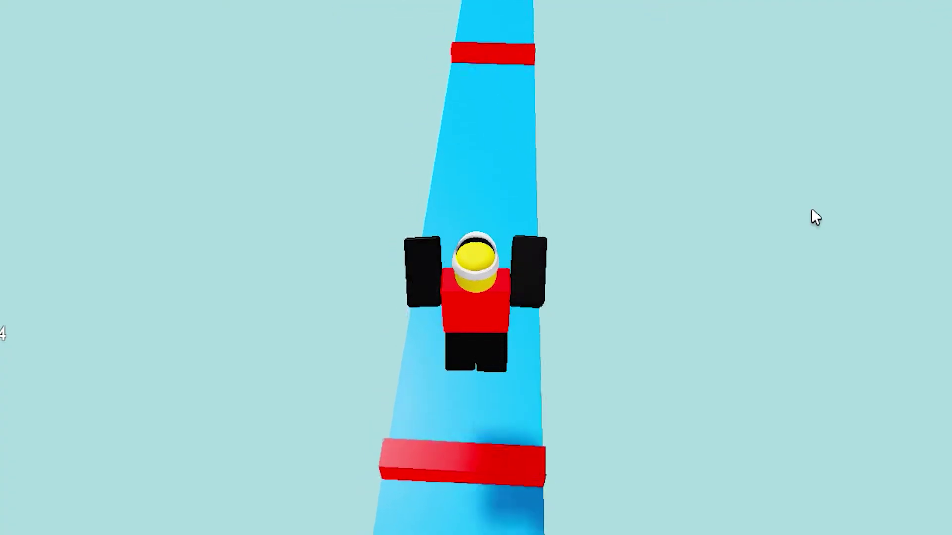
# Run the avatar along the blue path past the square blue frame
pyautogui.press('w')
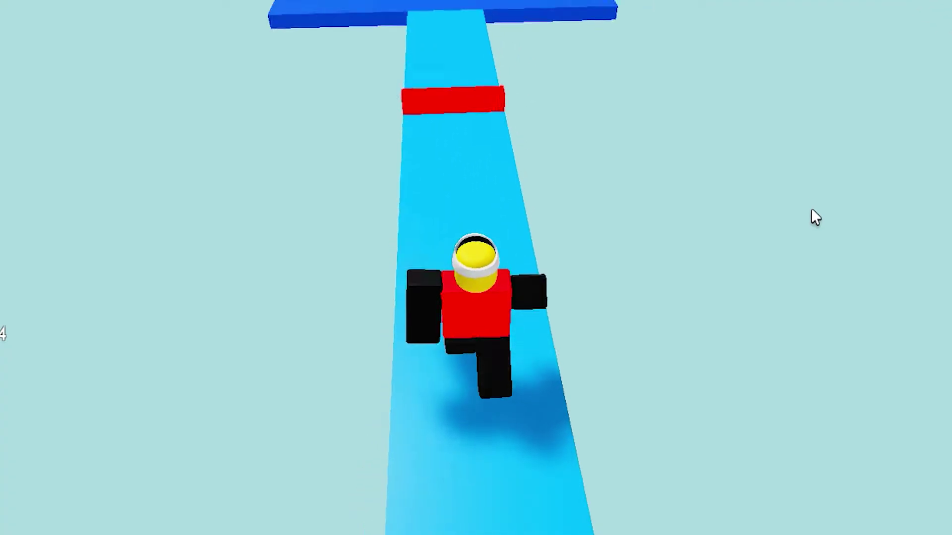
pyautogui.press('w')
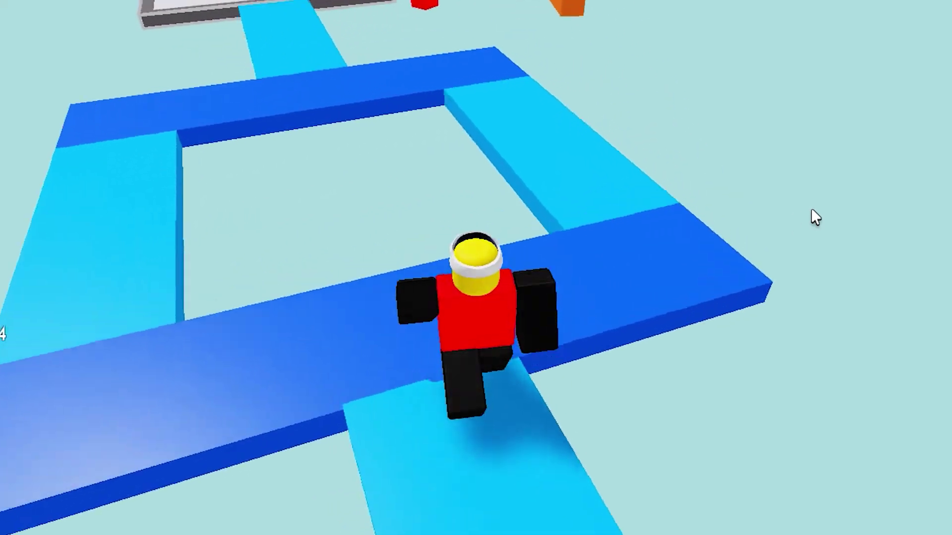
pyautogui.press('w')
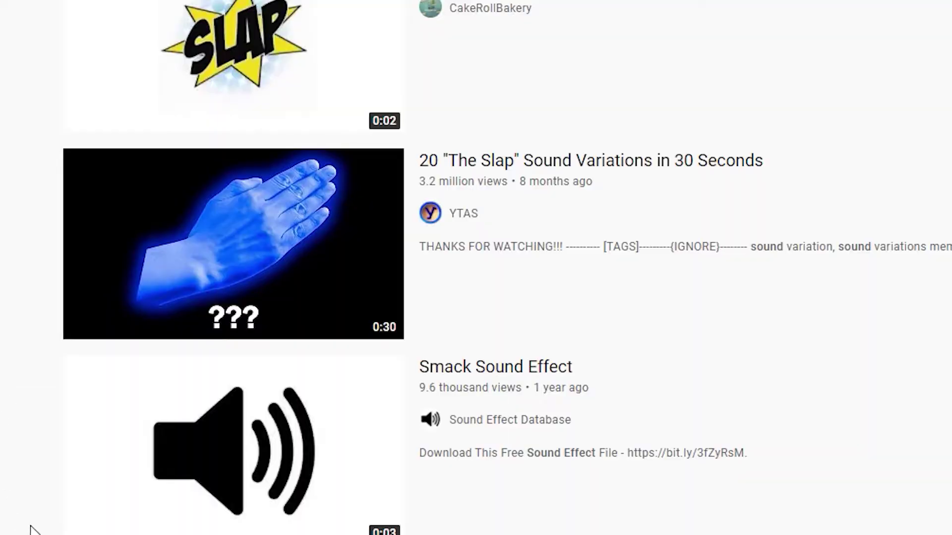
# Open the Smack Sound Effect video and select its web address in the address bar
pyautogui.scroll(-2, 179, 492)
pyautogui.click(198, 368)
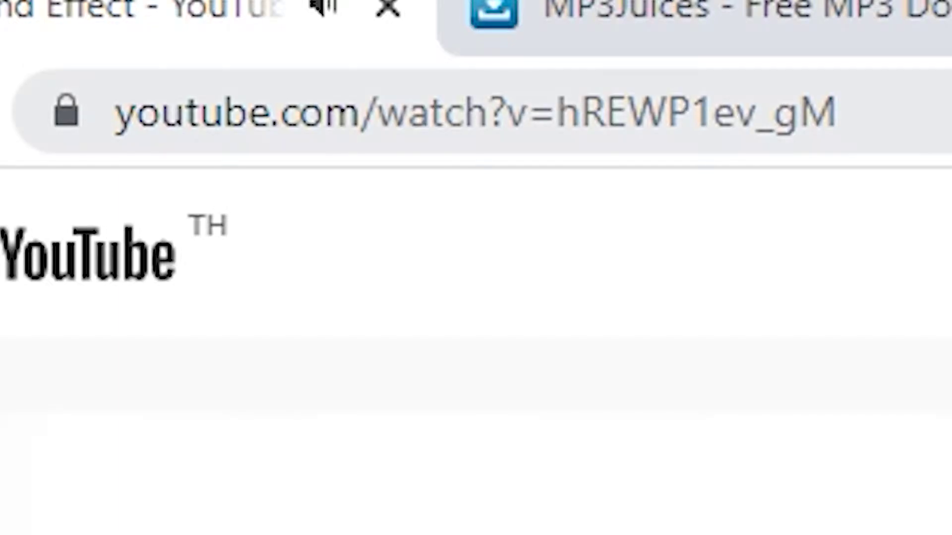
pyautogui.click(839, 110)
pyautogui.moveTo(838, 110); pyautogui.dragTo(231, 93)
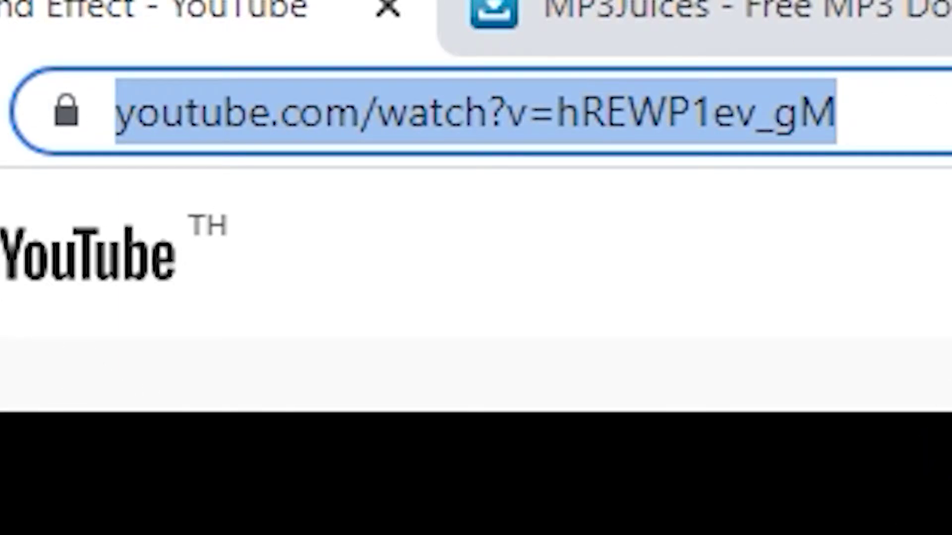
# Copy the video's URL, then walk the avatar onto the red-arrow platform
pyautogui.press('Escape')
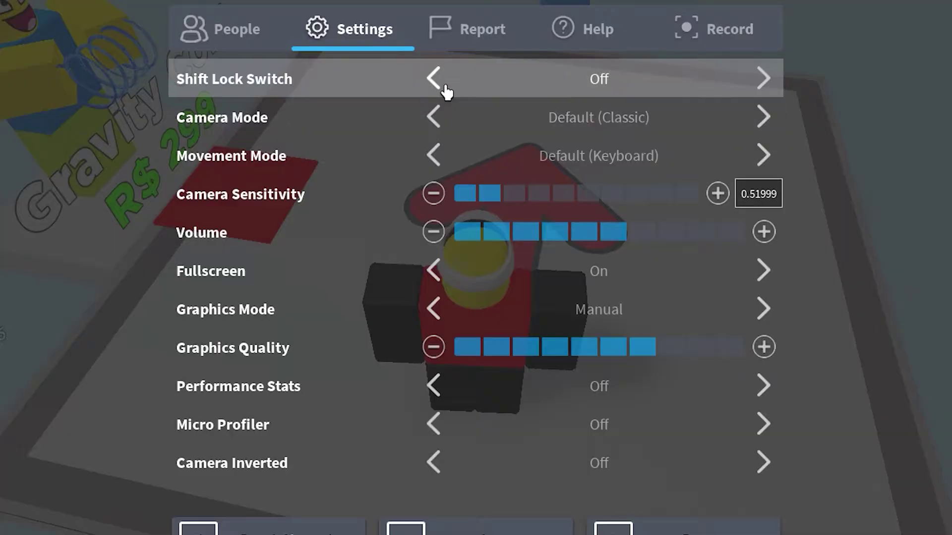
pyautogui.press('Escape')
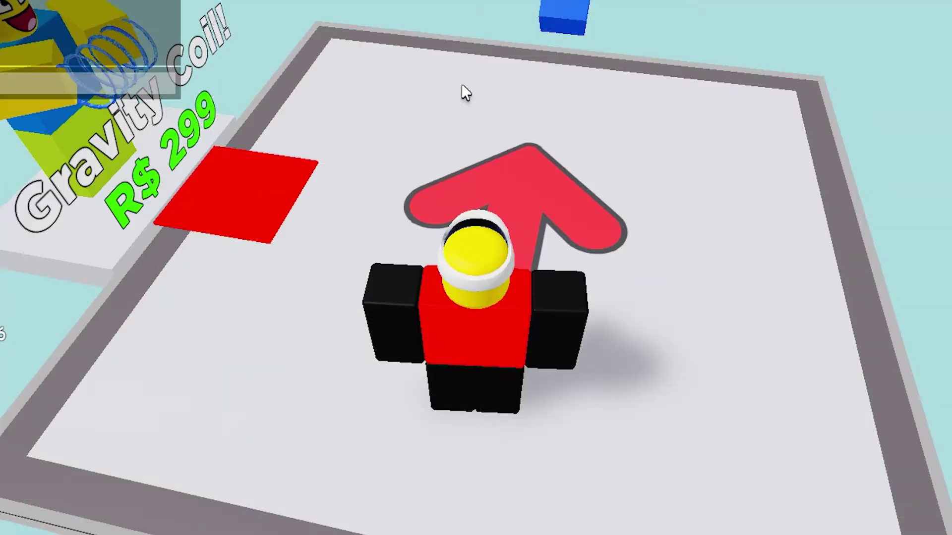
pyautogui.press('shift')
pyautogui.press('w')
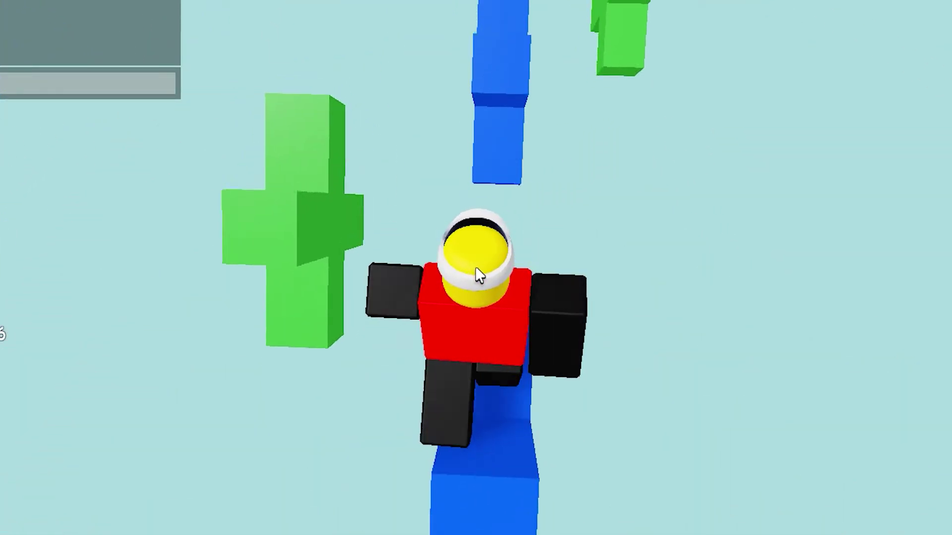
pyautogui.press('w')
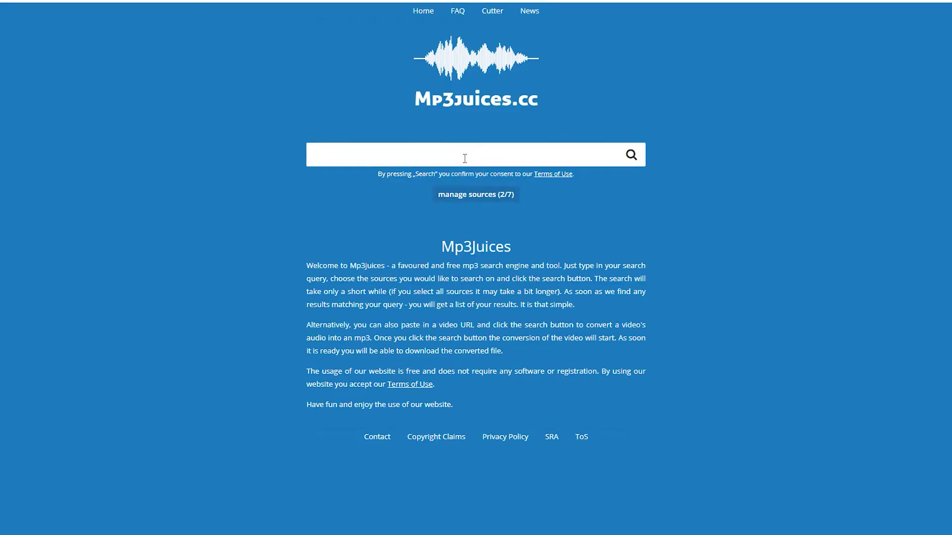
# Convert the pasted link in MP3Juices and download the Smack Sound Effect MP3
pyautogui.click(637, 163)
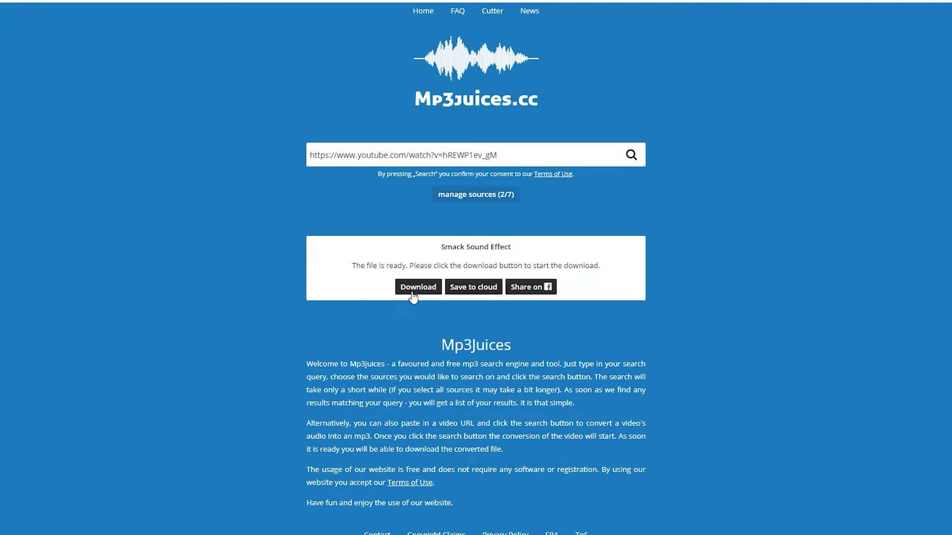
pyautogui.click(417, 287)
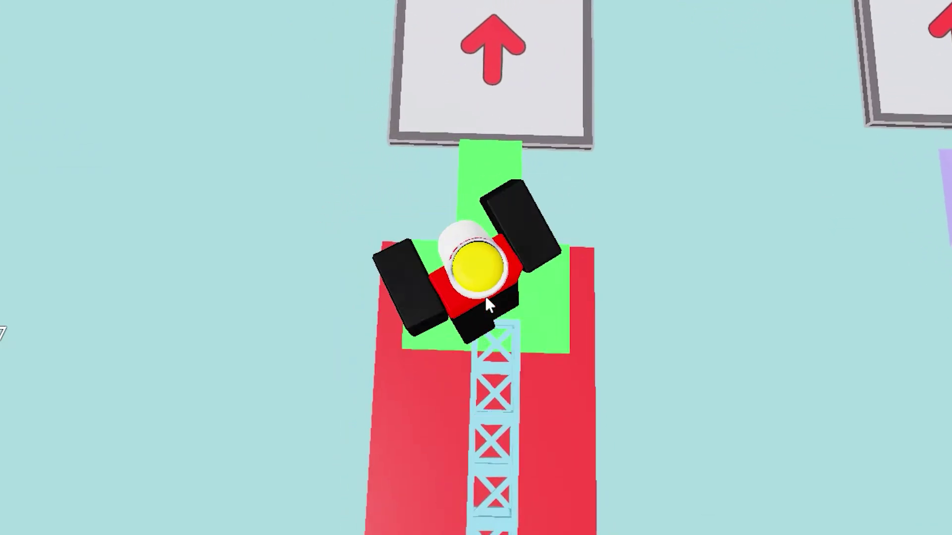
pyautogui.press('w')
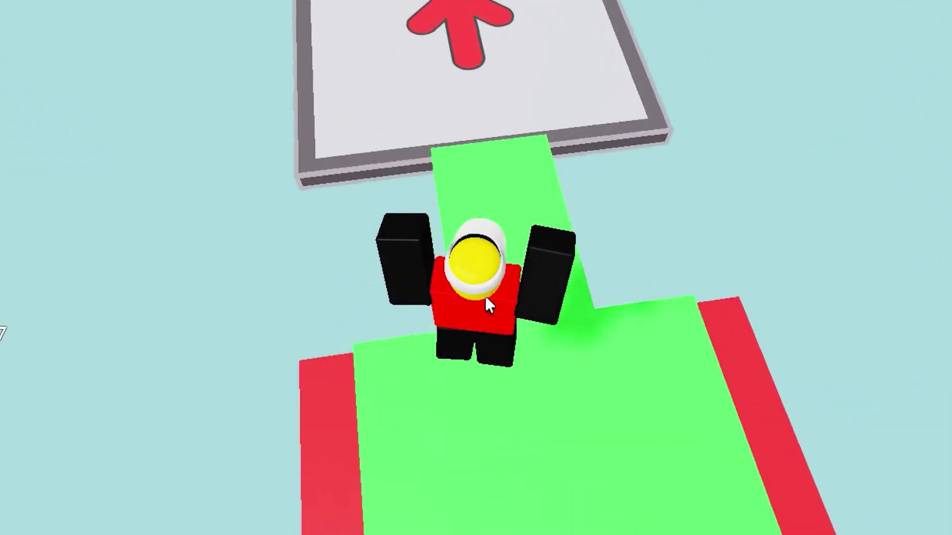
# Hop from the arrow platform across the floating dark spheres with Shift-lock on
pyautogui.press('w')
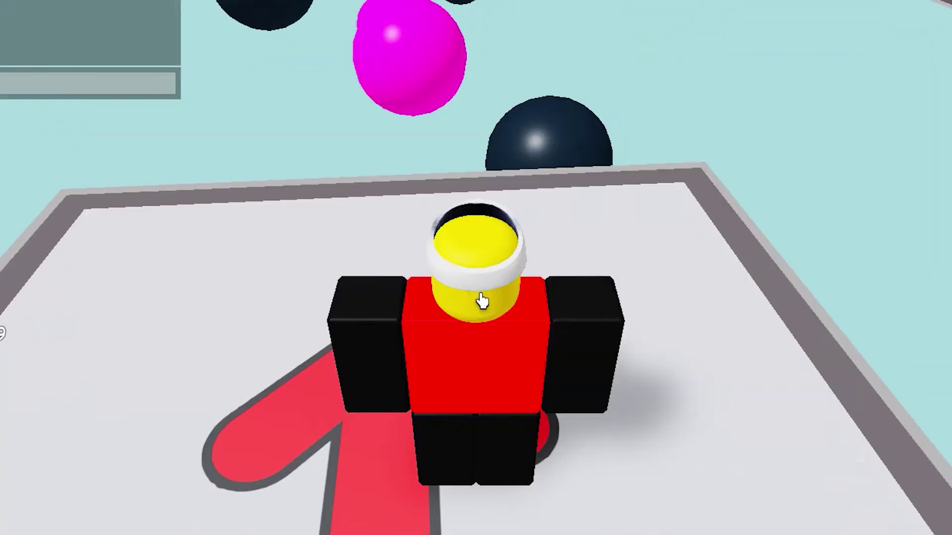
pyautogui.press('w')
pyautogui.press('space')
pyautogui.press('w')
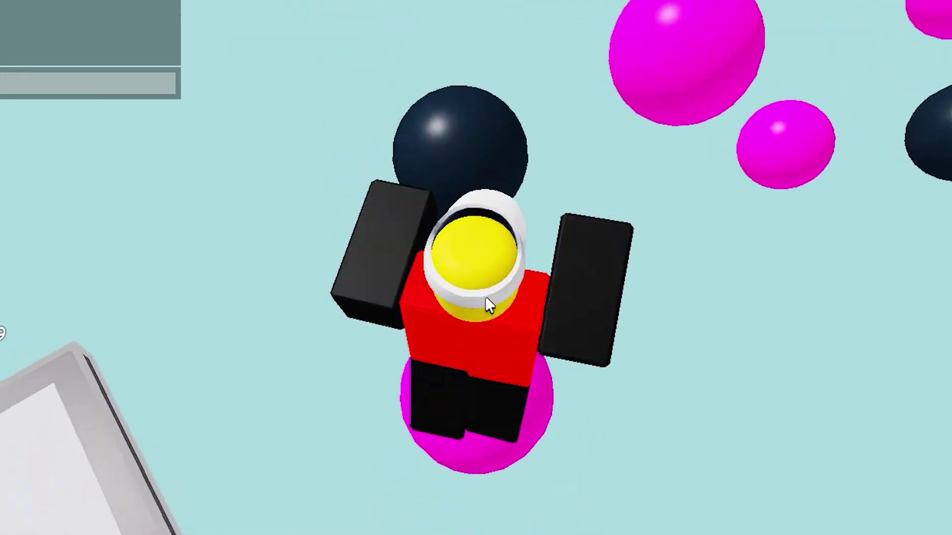
pyautogui.press('shift')
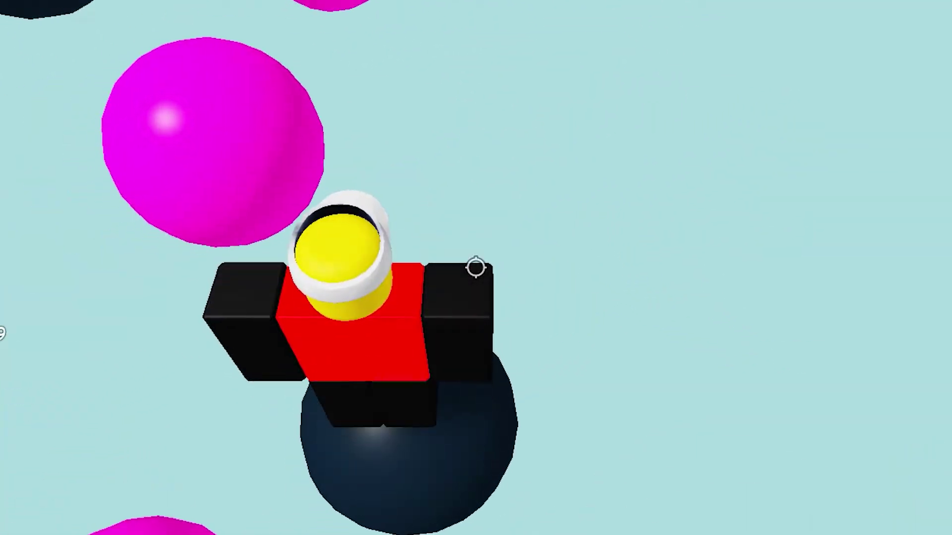
# Climb the blue stairs onto the white arrow platform, then start a new Premiere Pro project
pyautogui.press('w')
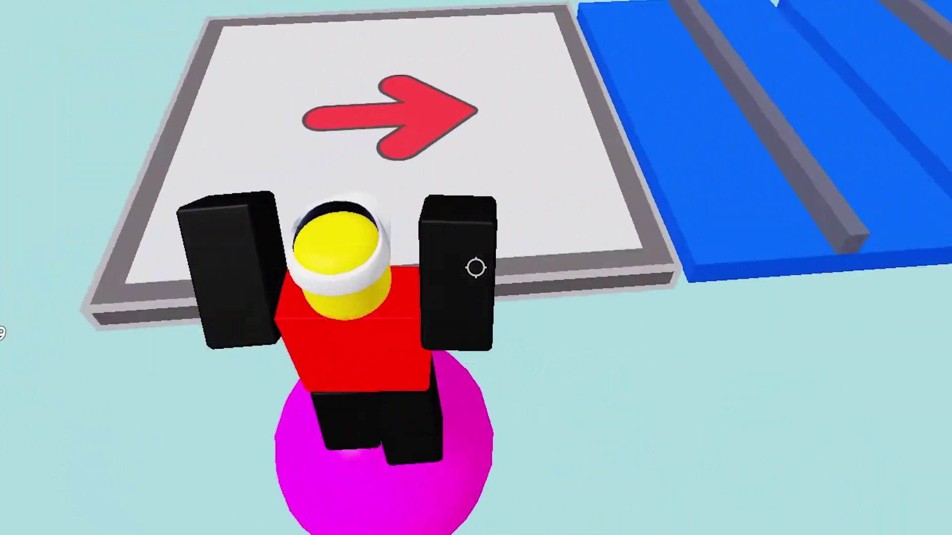
pyautogui.press('w')
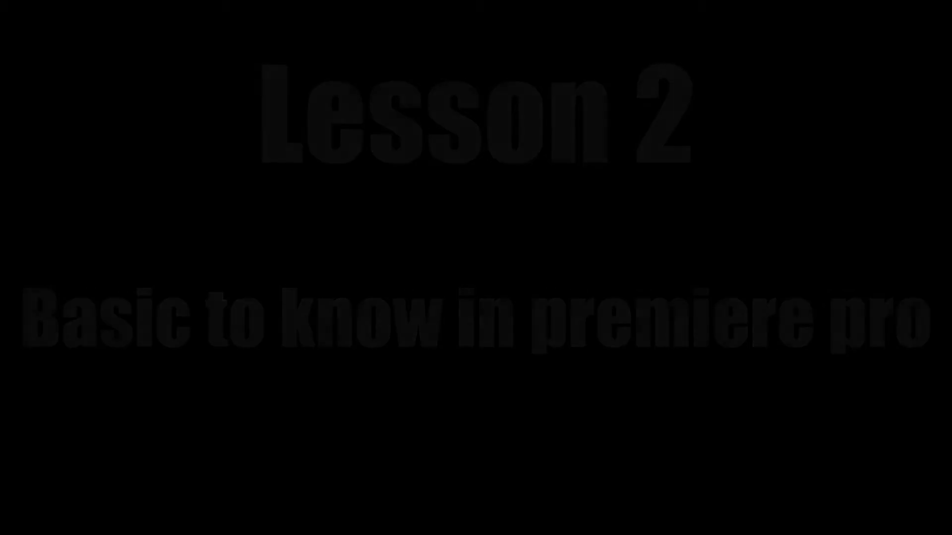
pyautogui.press('w')
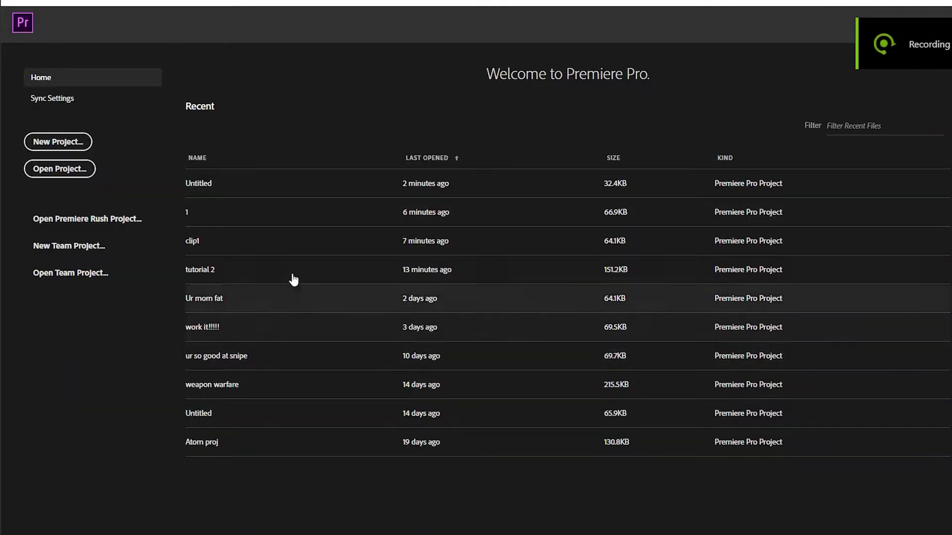
pyautogui.click(68, 147)
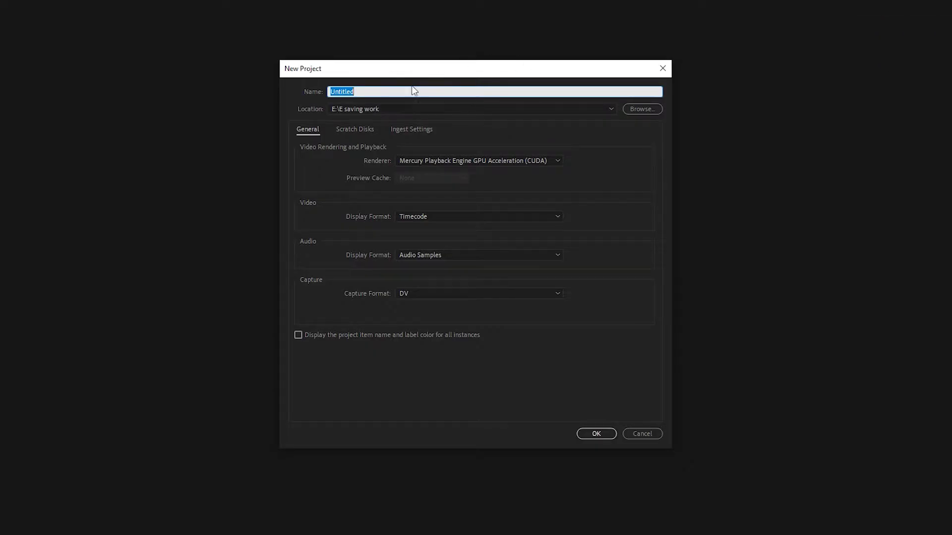
# Confirm the default Untitled project saving to E:\E saving work
pyautogui.press('Return')
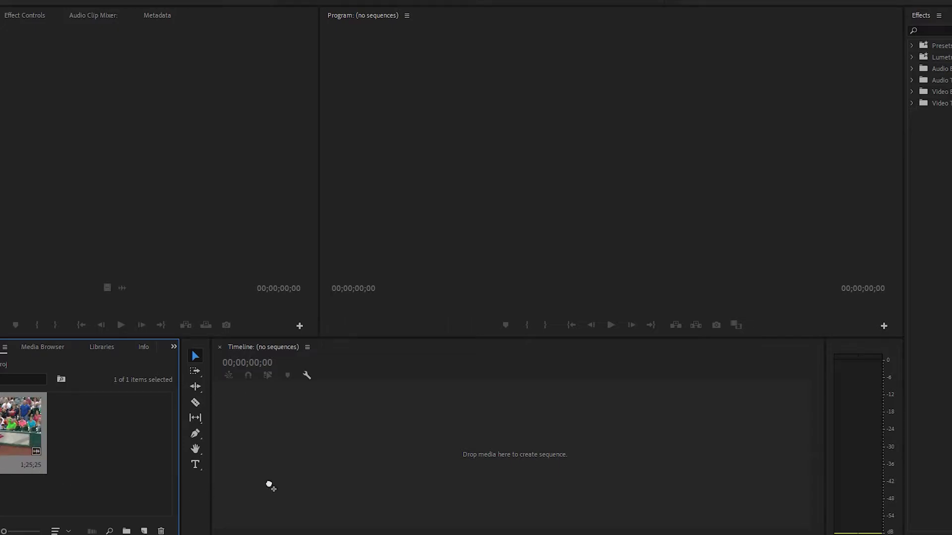
# Build a Work it Willis sequence from the clip and razor it into three pieces
pyautogui.moveTo(299, 453); pyautogui.dragTo(299, 451)
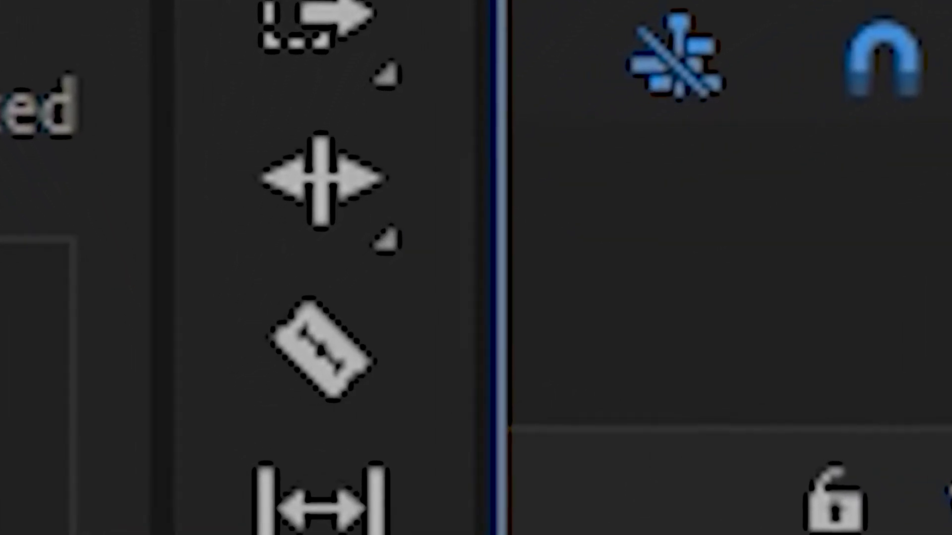
pyautogui.press('c')
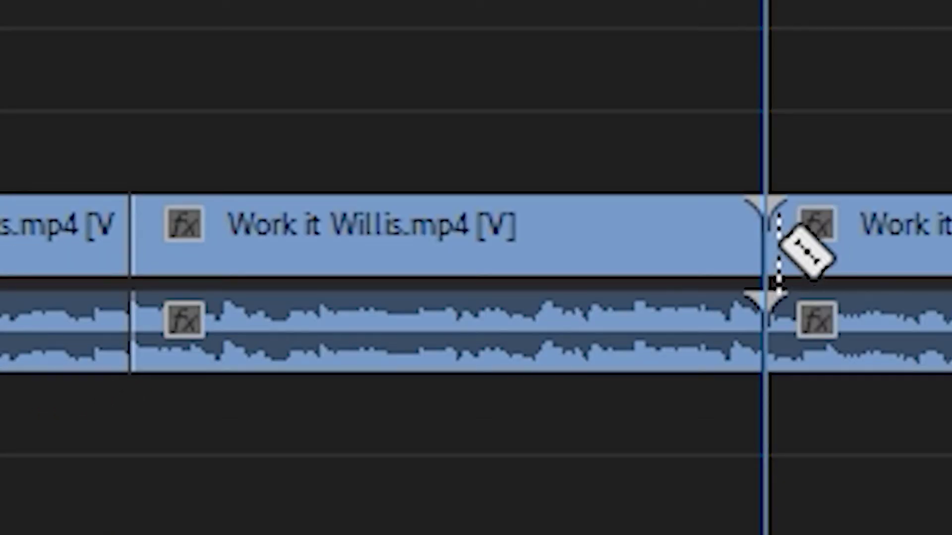
pyautogui.press('v')
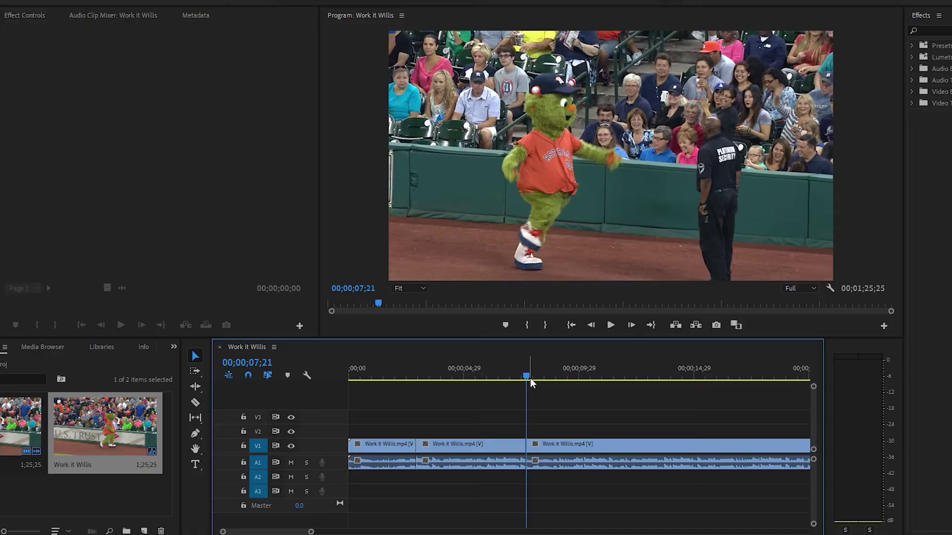
pyautogui.moveTo(527, 378); pyautogui.dragTo(486, 377)
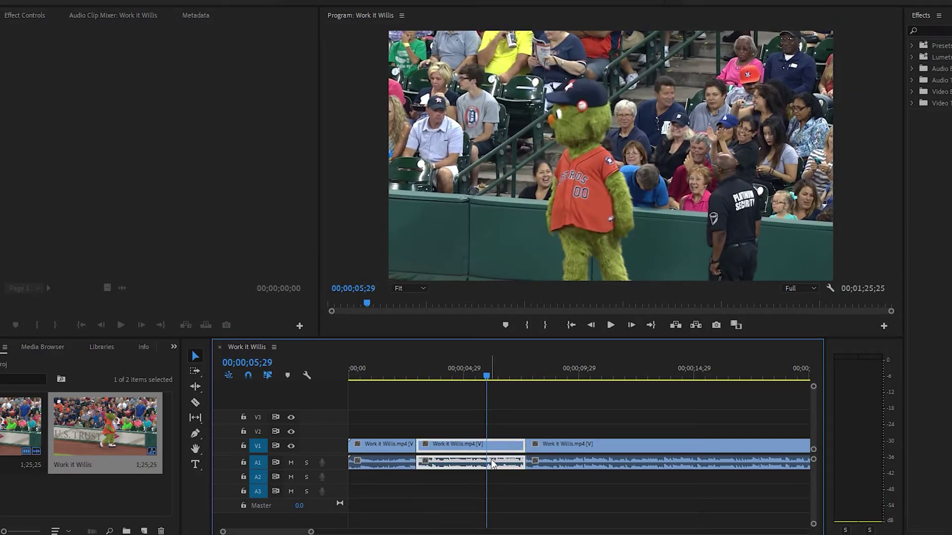
pyautogui.rightClick(494, 455)
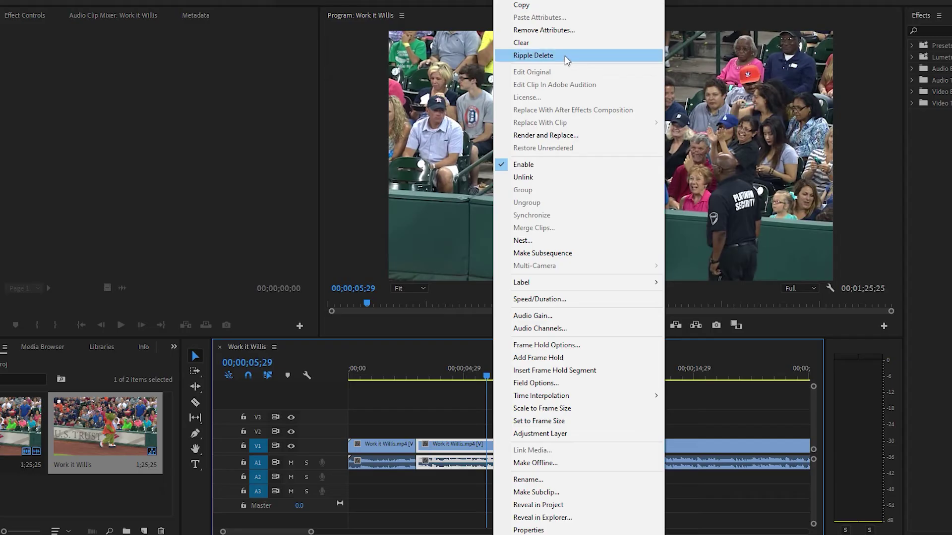
# Ripple Delete the middle piece so the remaining Work it Willis pieces join up
pyautogui.click(446, 254)
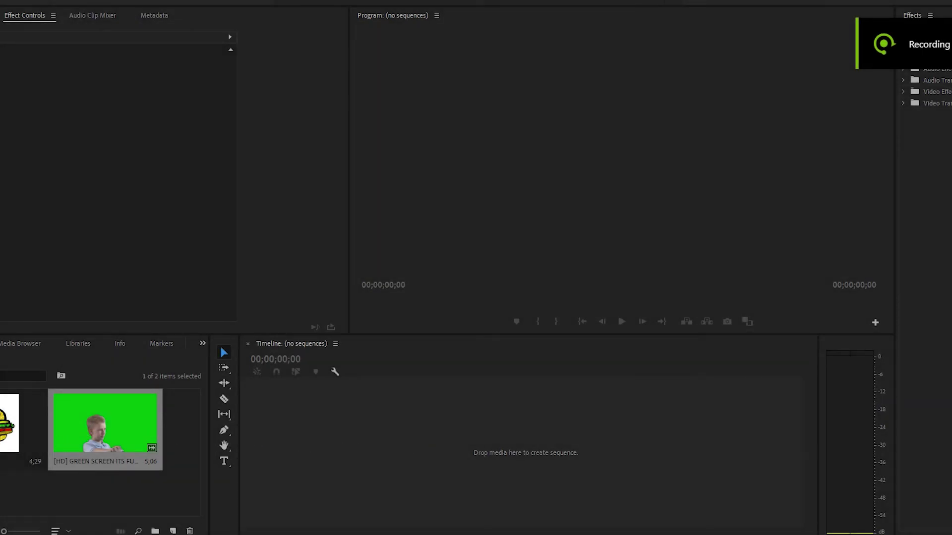
# Stack the green-screen clip on V2 at 00;00 over the burger image, then search 'ultra key'
pyautogui.click(124, 407)
pyautogui.moveTo(125, 406); pyautogui.dragTo(394, 404)
pyautogui.moveTo(94, 431); pyautogui.dragTo(378, 429)
pyautogui.moveTo(412, 480); pyautogui.dragTo(415, 462)
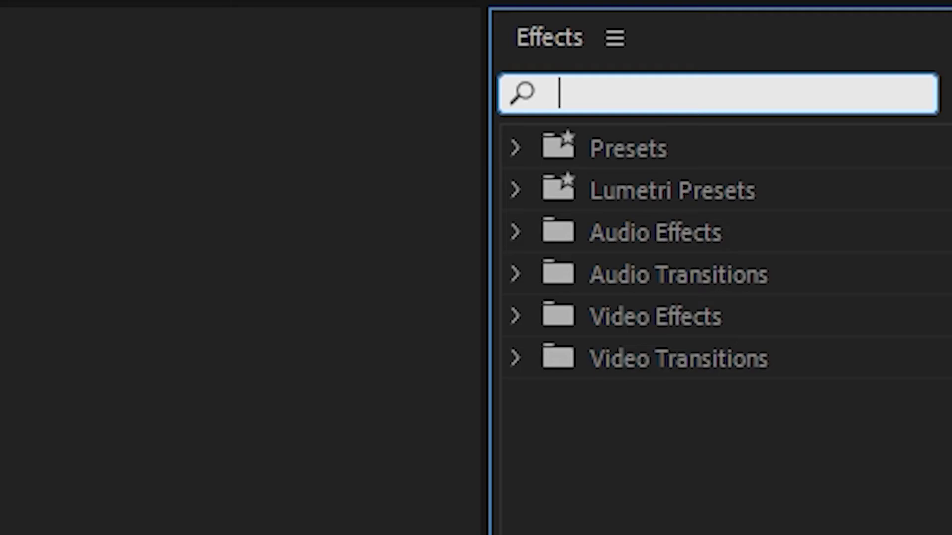
pyautogui.write('ultra key')
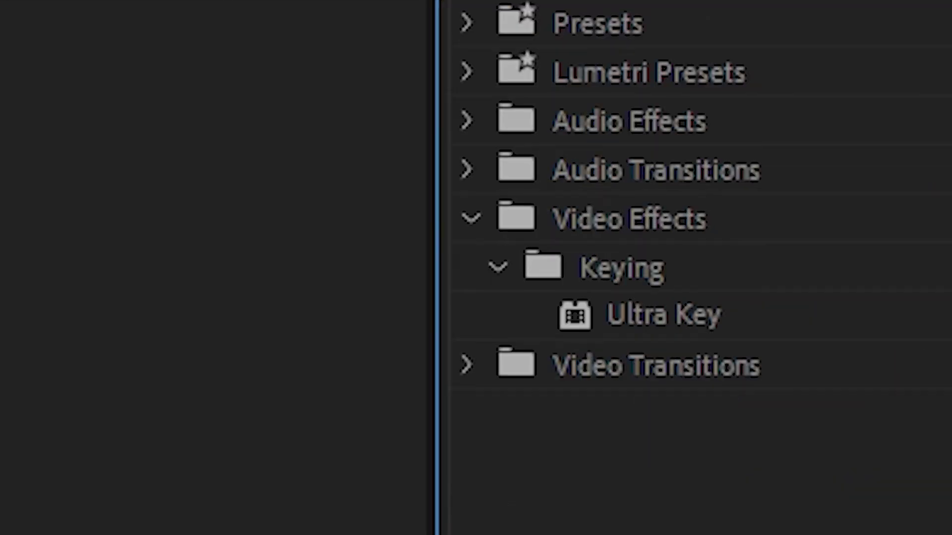
# Apply Ultra Key to the V2 green-screen clip, keying out its green background
pyautogui.click(664, 319)
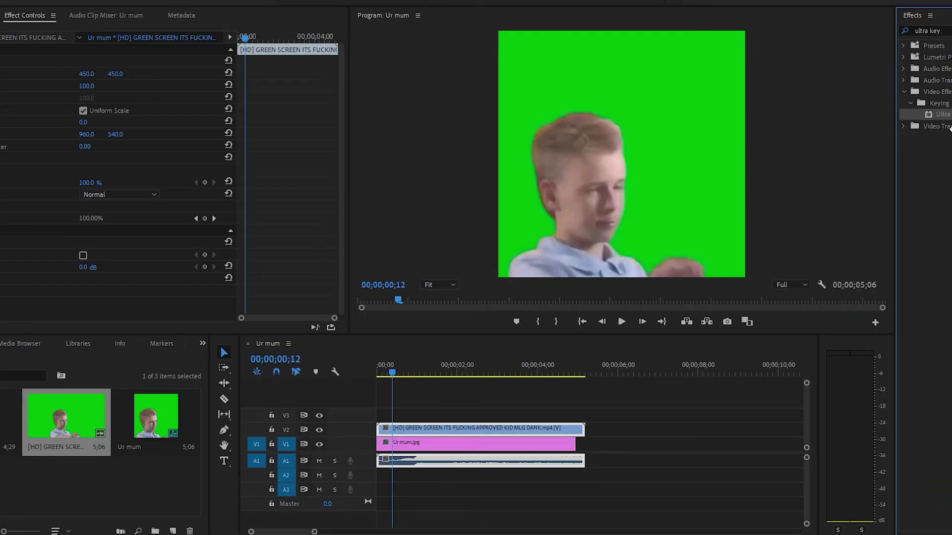
pyautogui.moveTo(940, 114); pyautogui.dragTo(518, 433)
pyautogui.moveTo(812, 203); pyautogui.dragTo(813, 201)
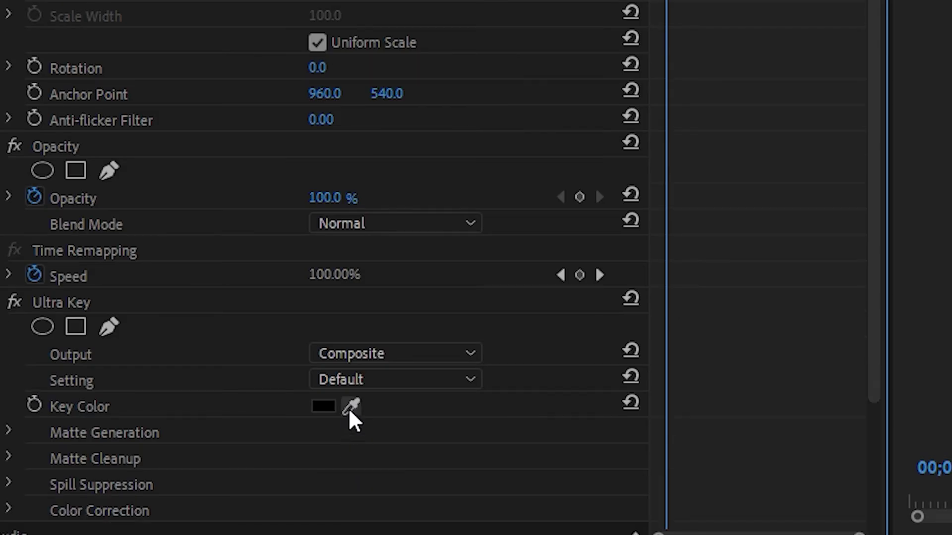
pyautogui.click(351, 406)
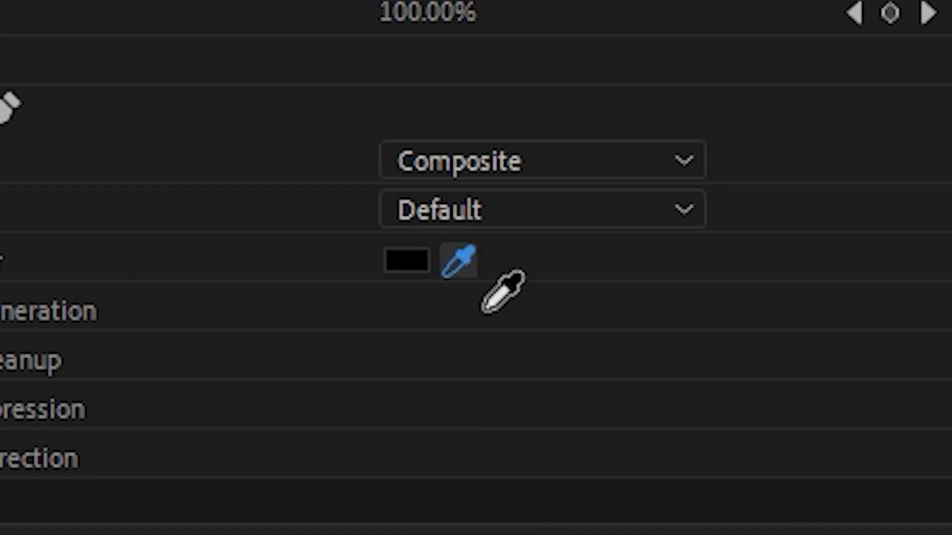
pyautogui.click(729, 146)
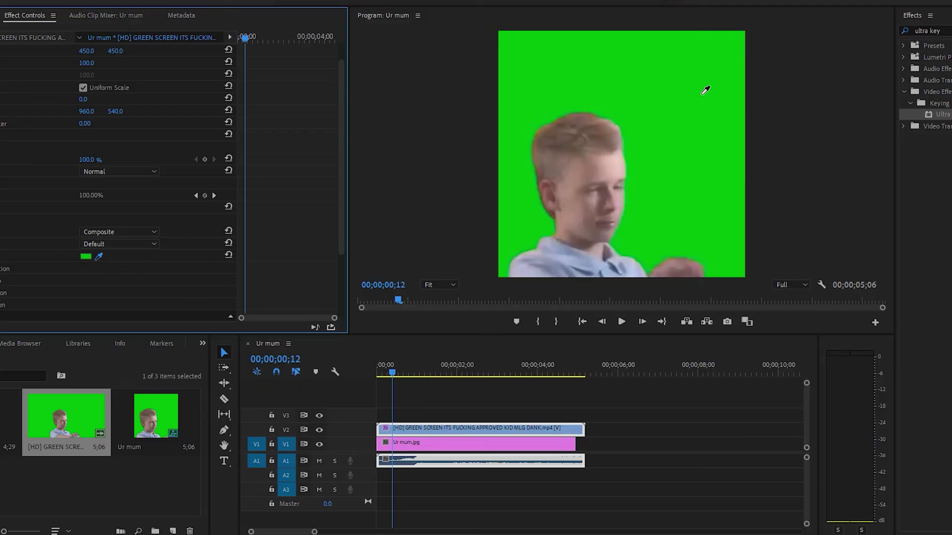
pyautogui.click(685, 99)
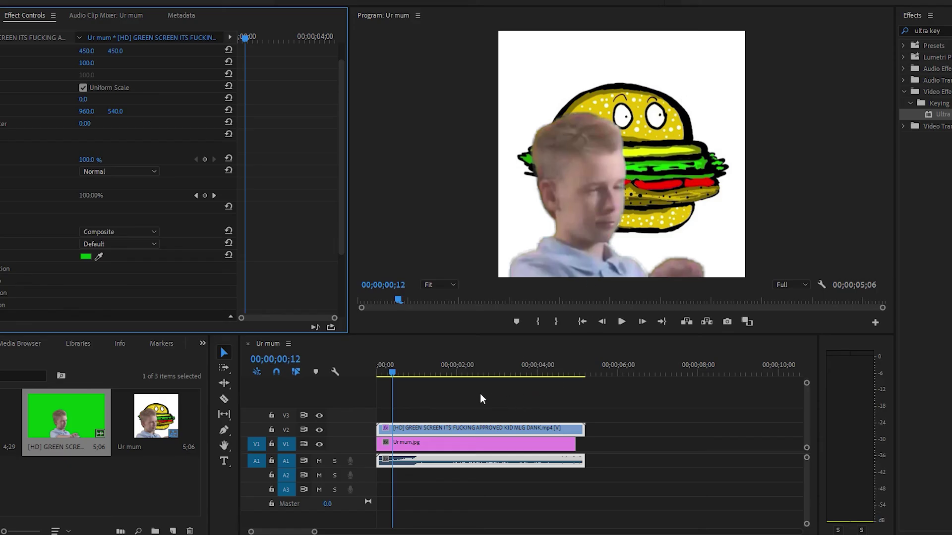